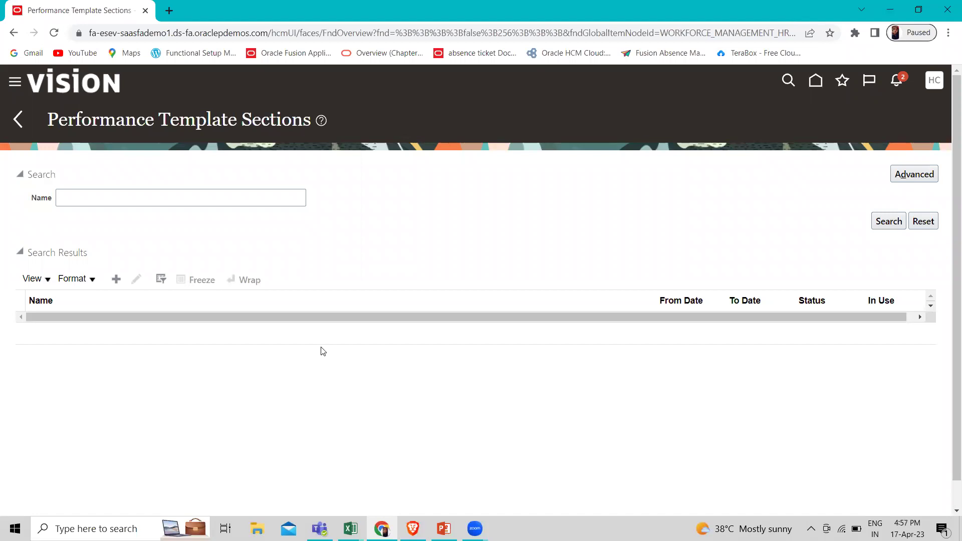
# List the existing performance template sections and start a new one named "Fusion Goals".
pyautogui.click(889, 221)
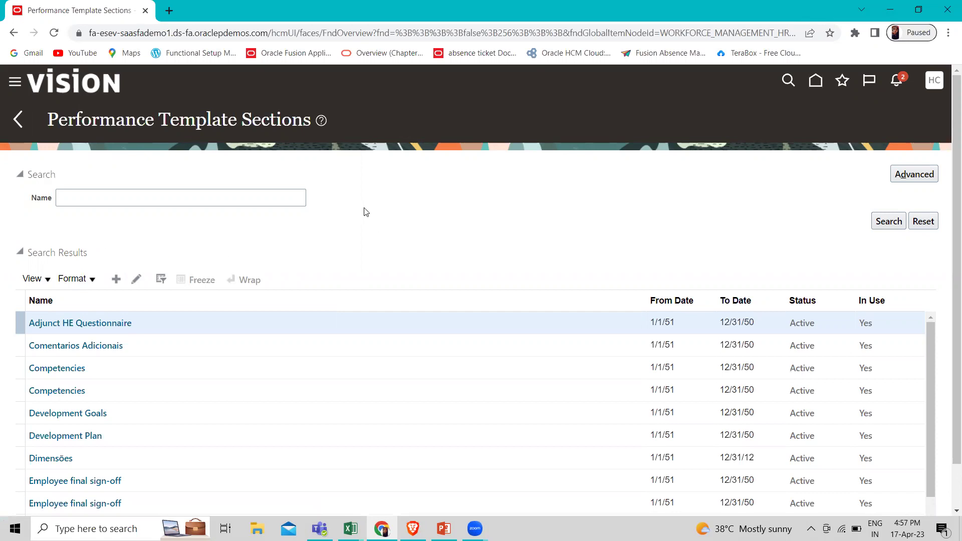
pyautogui.click(117, 278)
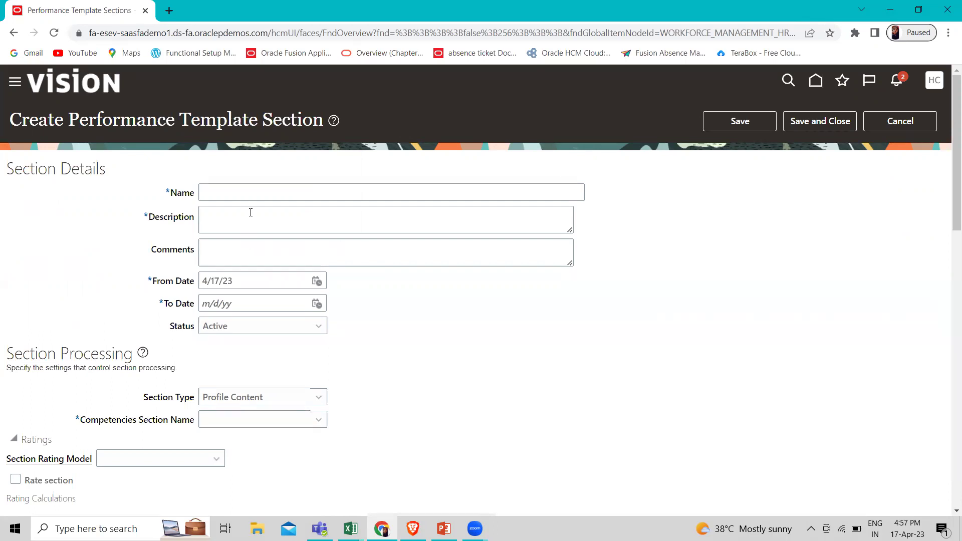
pyautogui.click(248, 189)
pyautogui.write('Fusion')
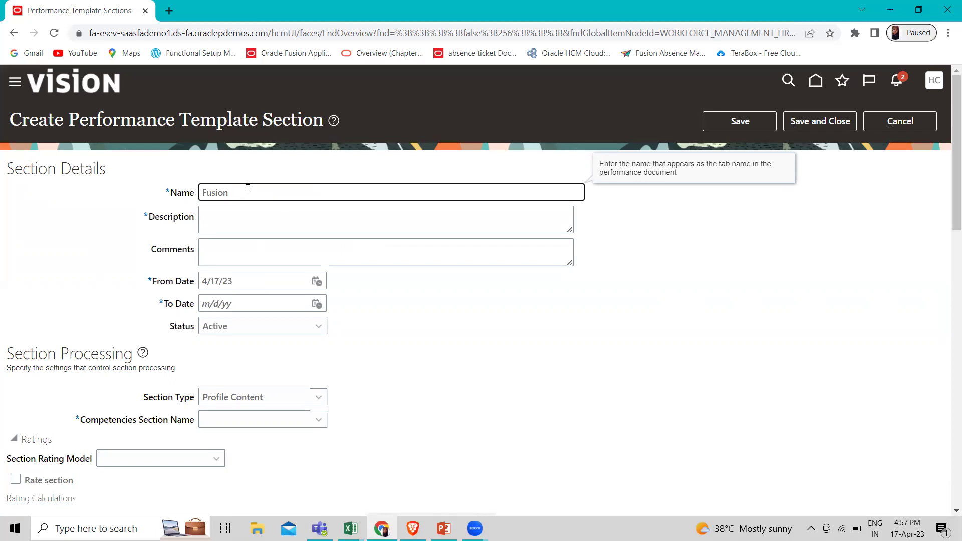
pyautogui.write('Goalsa')
pyautogui.press('BackSpace')
# Enter "Goals Section for 2023 performance evaluations" as the section's description.
pyautogui.click(254, 224)
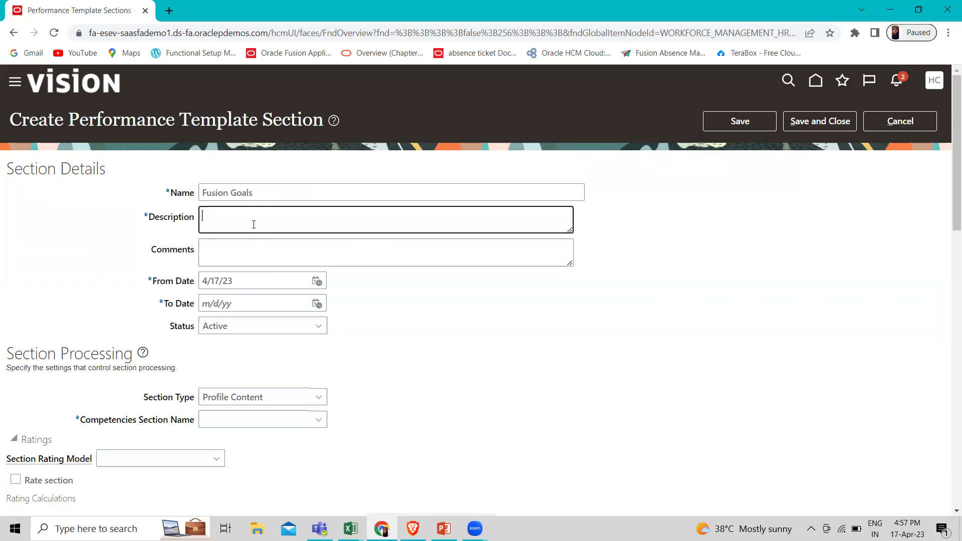
pyautogui.write('Go')
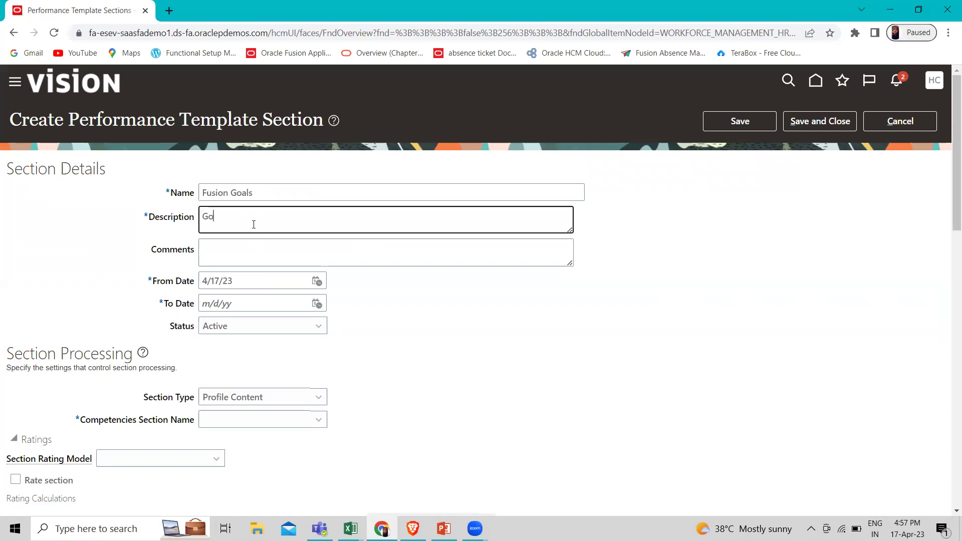
pyautogui.write('als Section for')
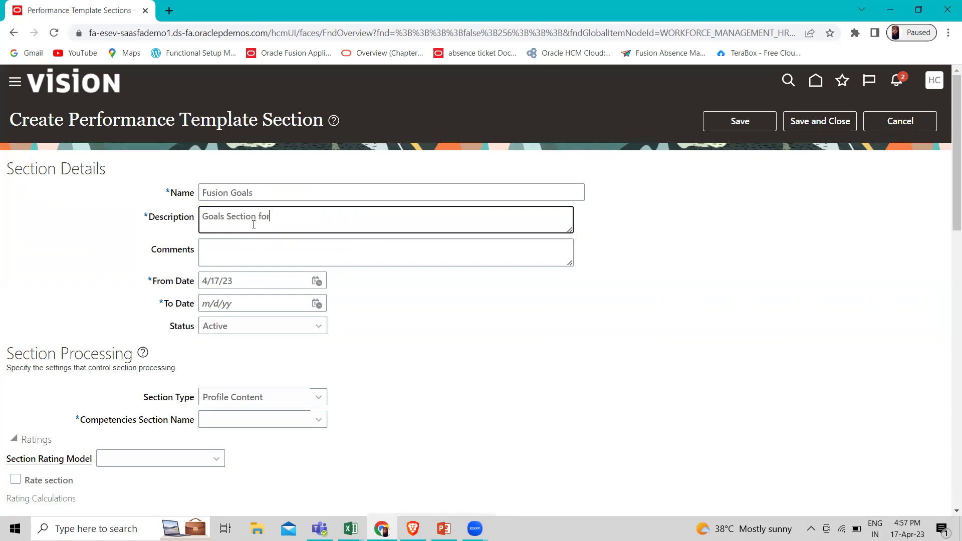
pyautogui.write(' 2023')
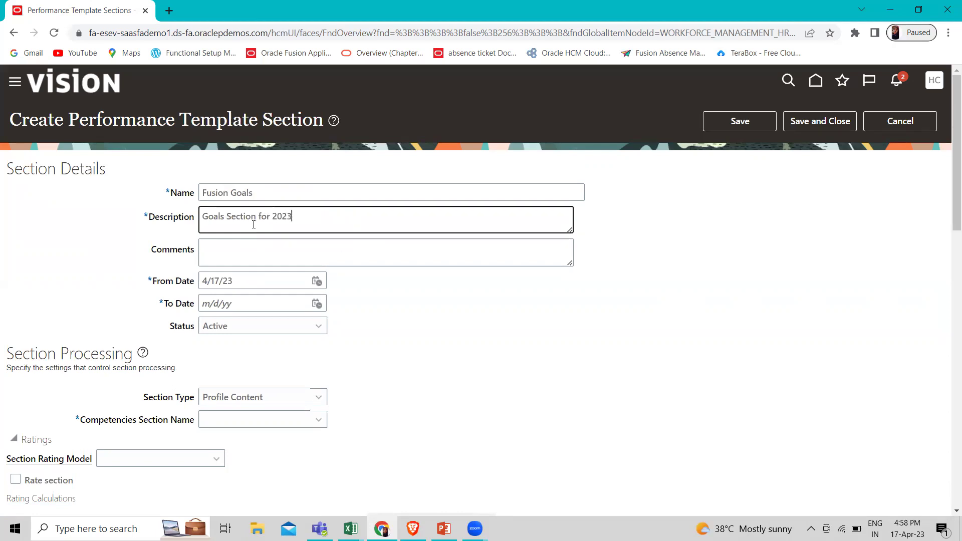
pyautogui.write(' performance evaluation')
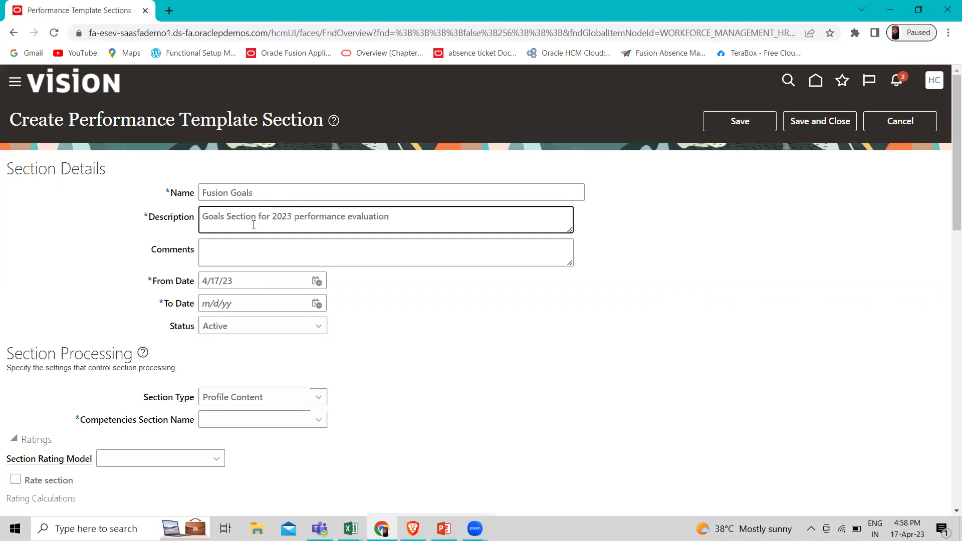
pyautogui.write('s')
# Set the section's From Date to 1/1/21.
pyautogui.click(242, 282)
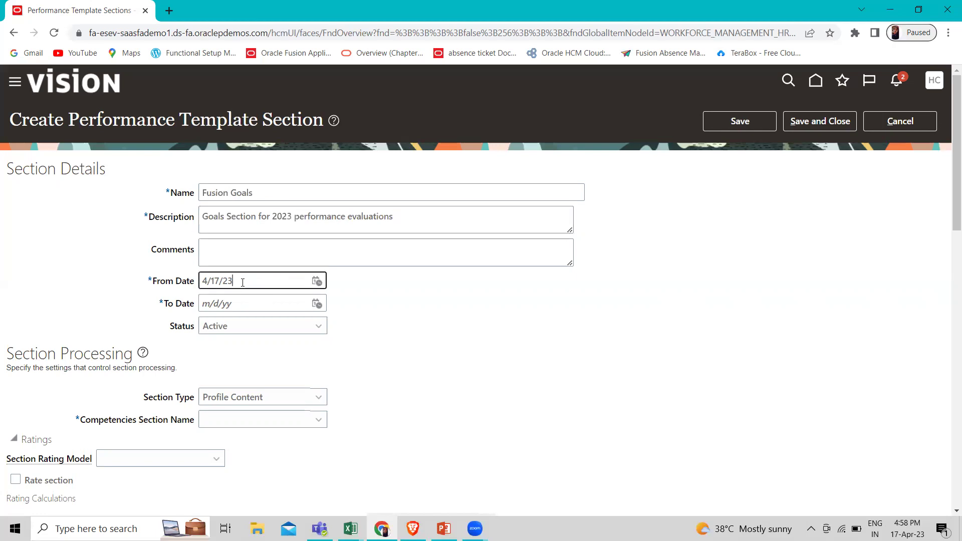
pyautogui.write('1')
pyautogui.press('Left')
pyautogui.press('Left')
pyautogui.press('Left')
pyautogui.press('BackSpace')
pyautogui.press('Left')
pyautogui.press('Left')
pyautogui.press('BackSpace')
pyautogui.write('1')
# Set the section's To Date to 12/31/26 using the date picker.
pyautogui.click(318, 305)
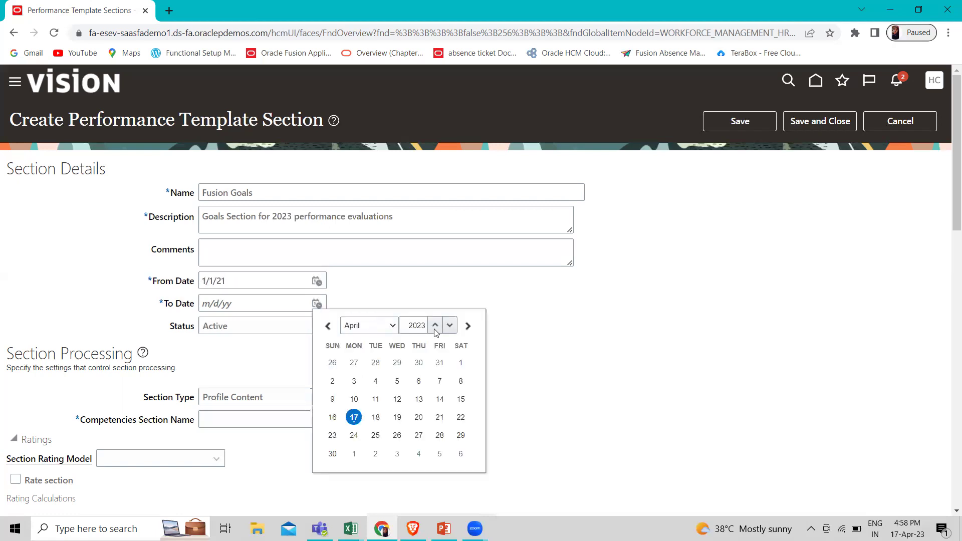
pyautogui.click(449, 326)
pyautogui.click(436, 325)
pyautogui.click(436, 325)
pyautogui.click(435, 325)
pyautogui.click(435, 326)
pyautogui.click(395, 327)
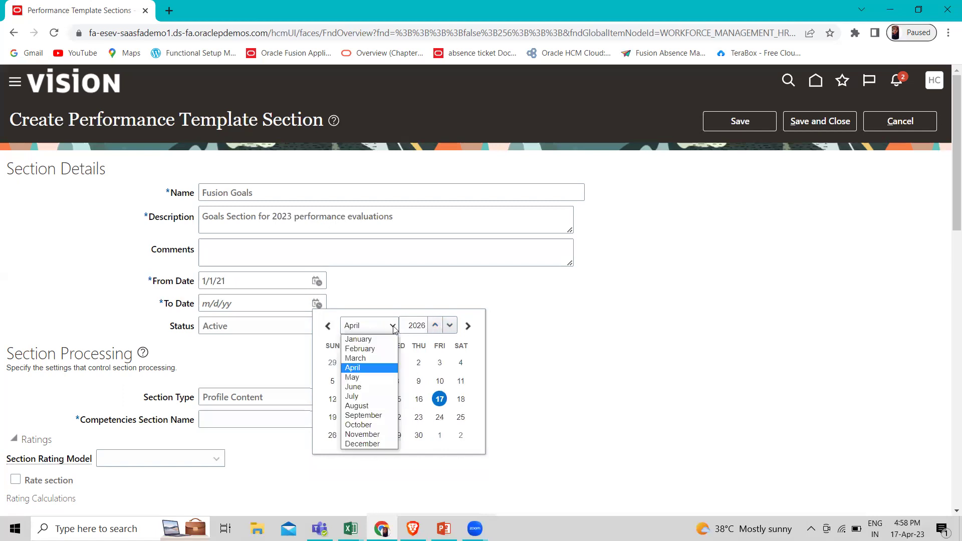
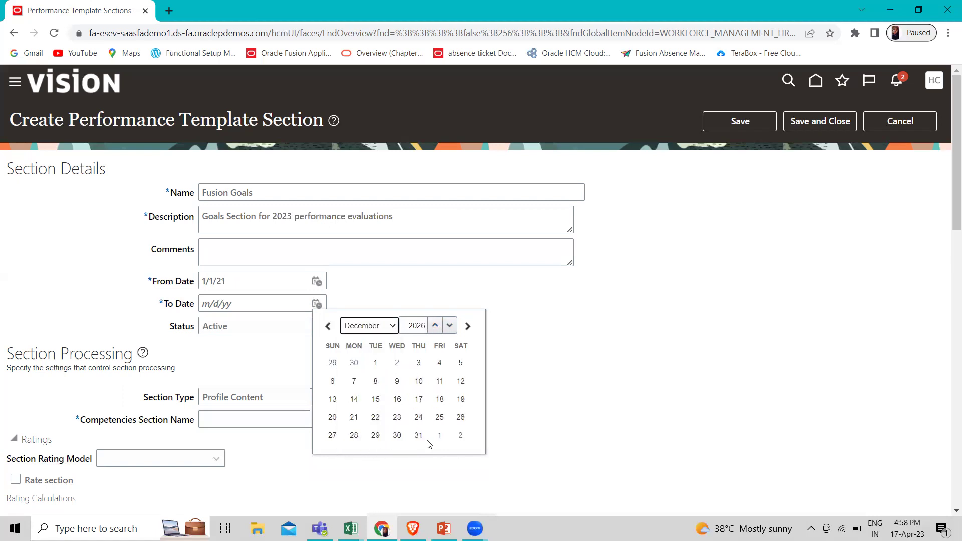
pyautogui.click(419, 435)
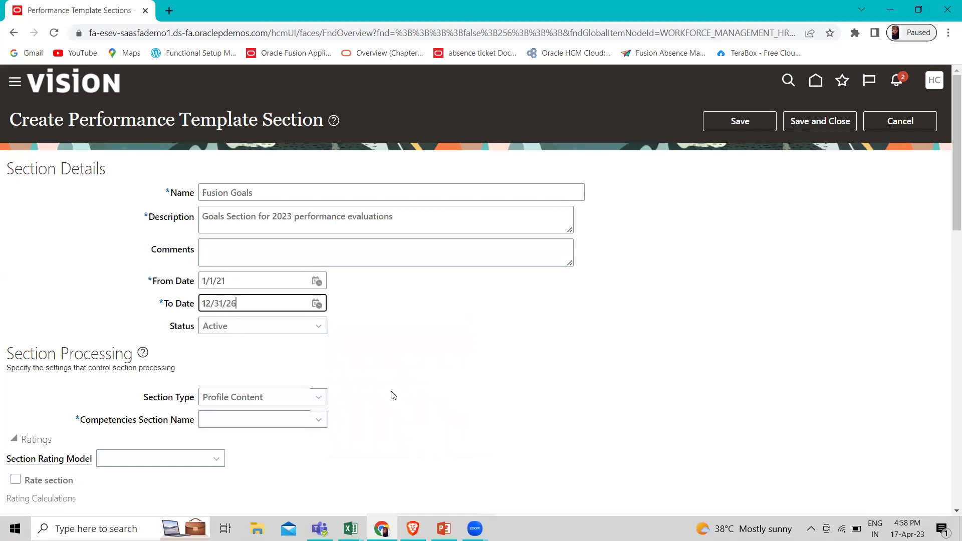
# Leave the status as Active and set the Section Type to Performance Goals.
pyautogui.click(306, 335)
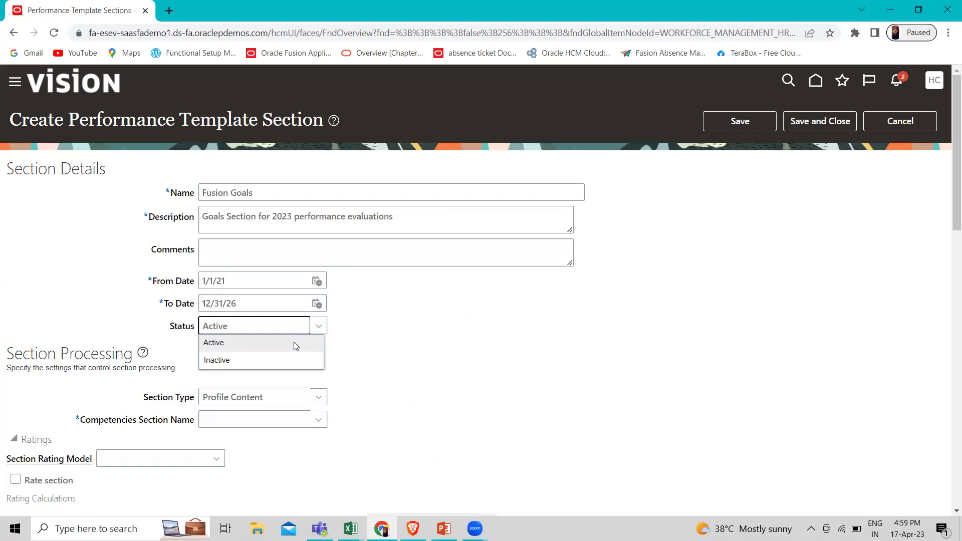
pyautogui.click(510, 372)
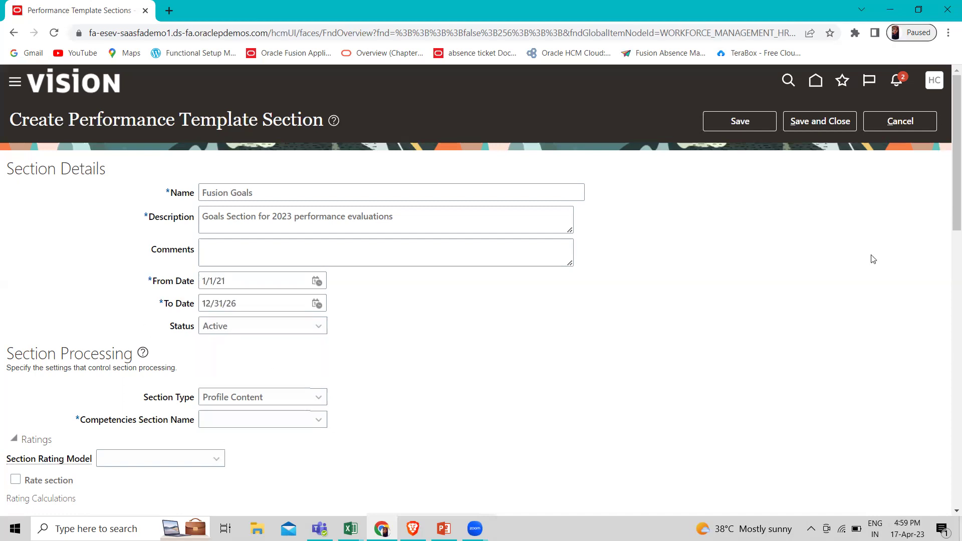
pyautogui.click(283, 406)
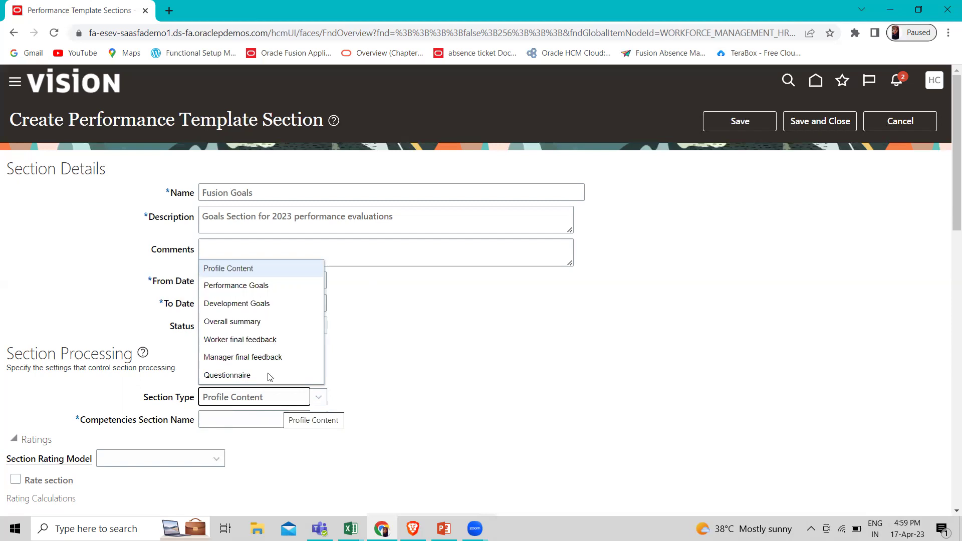
pyautogui.click(276, 287)
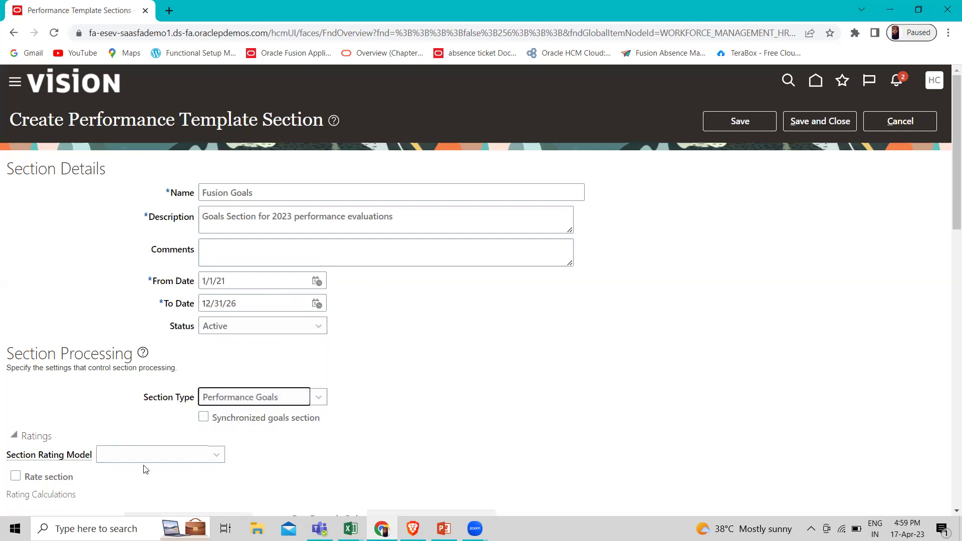
# Assign Performance Rating Model as the Section Rating Model and enable rating of the section.
pyautogui.click(165, 464)
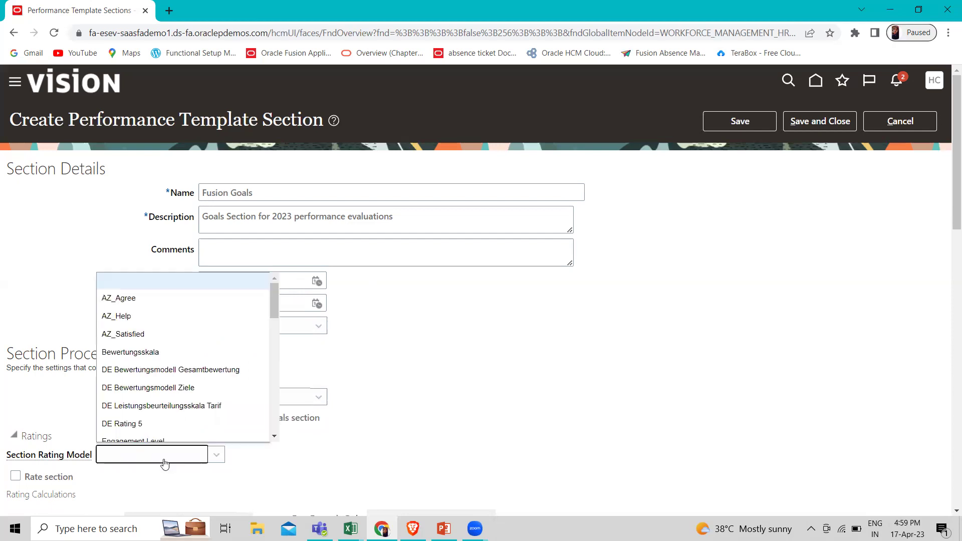
pyautogui.scroll(-3, 135, 423)
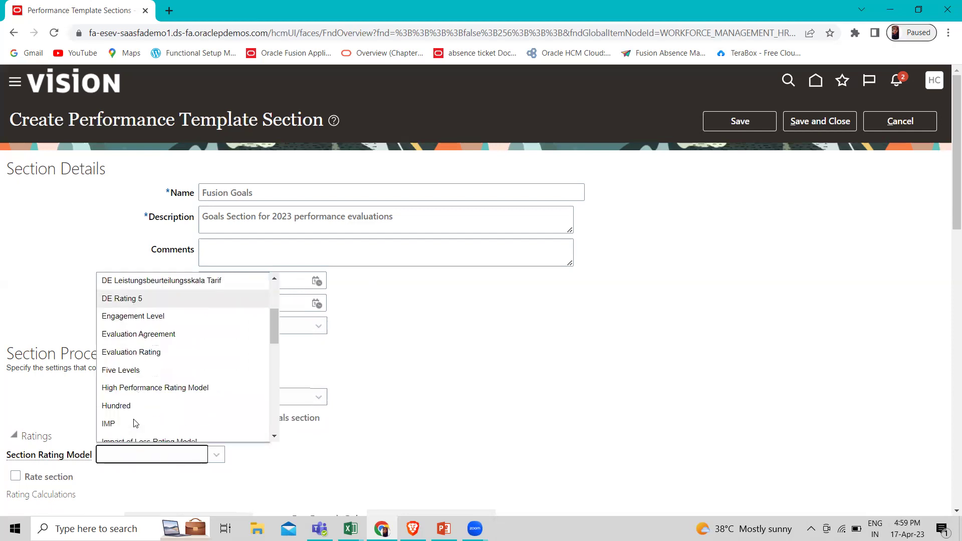
pyautogui.scroll(-5, 133, 423)
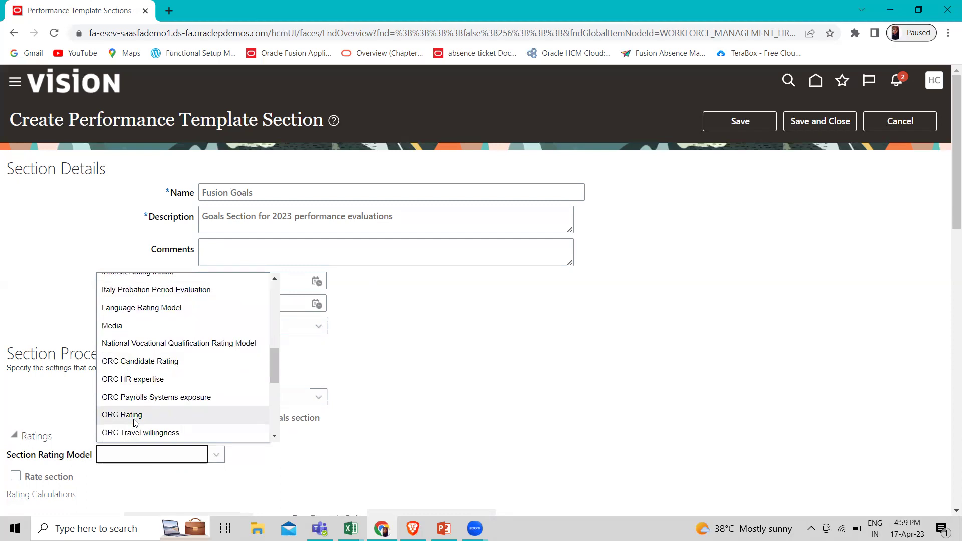
pyautogui.scroll(-4, 133, 423)
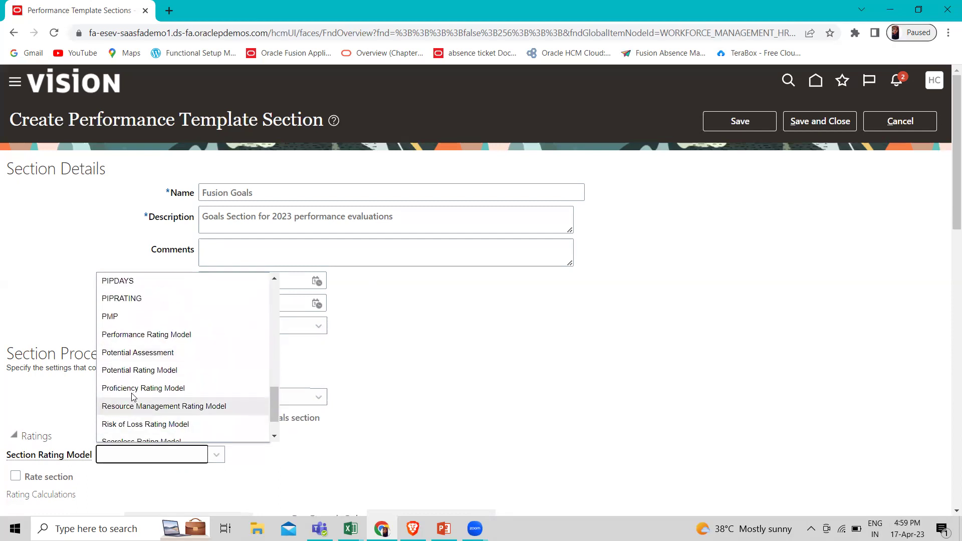
pyautogui.click(162, 336)
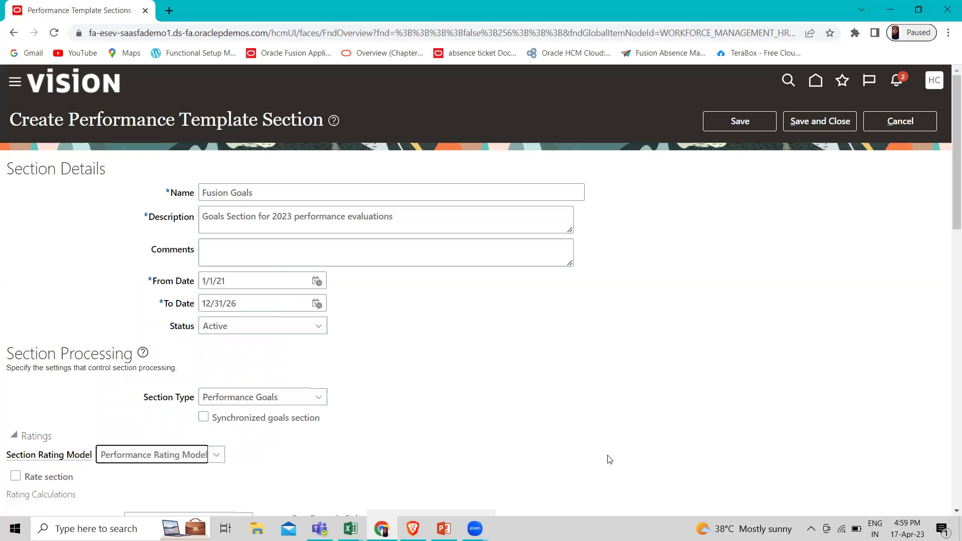
pyautogui.click(13, 480)
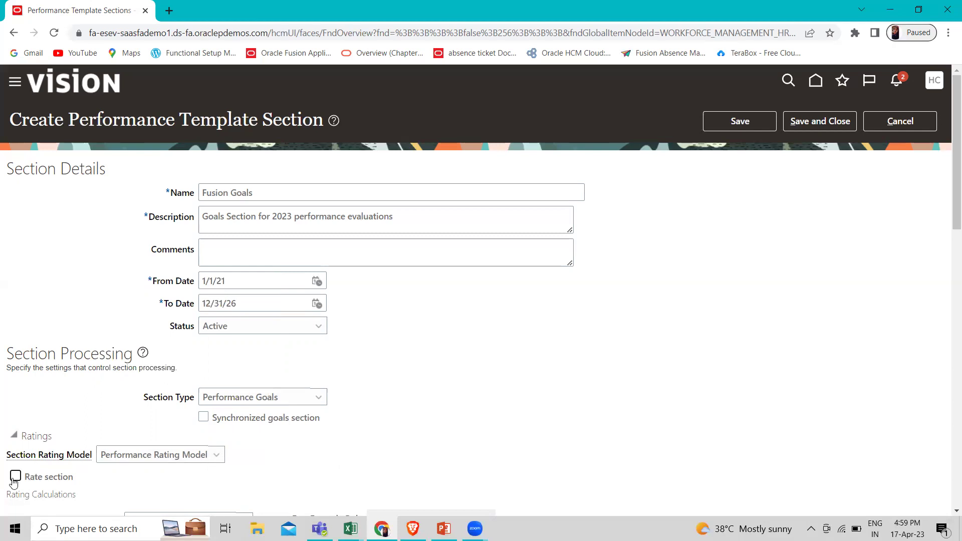
pyautogui.click(15, 478)
# Set the Calculation Rule for Section to Average under the rating calculations.
pyautogui.scroll(-1, 133, 485)
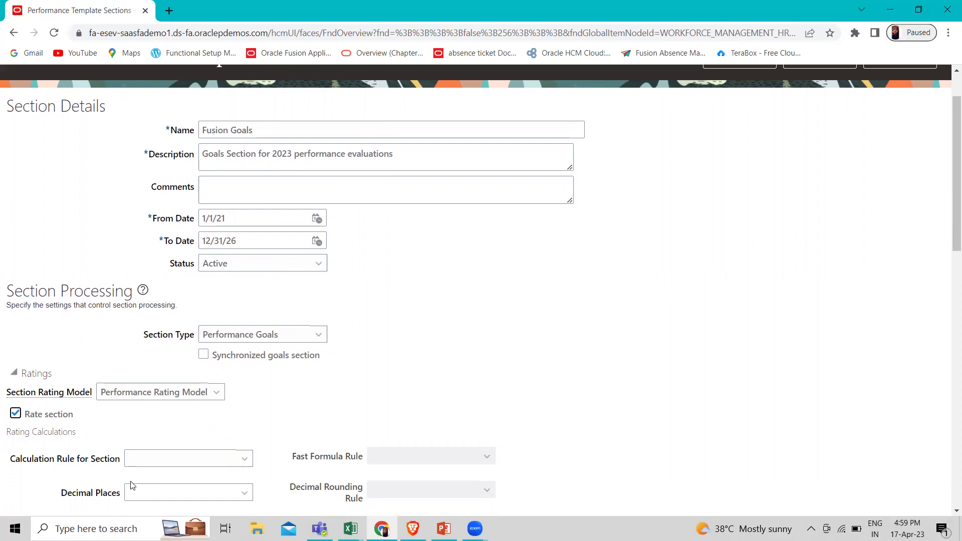
pyautogui.click(203, 466)
pyautogui.click(150, 379)
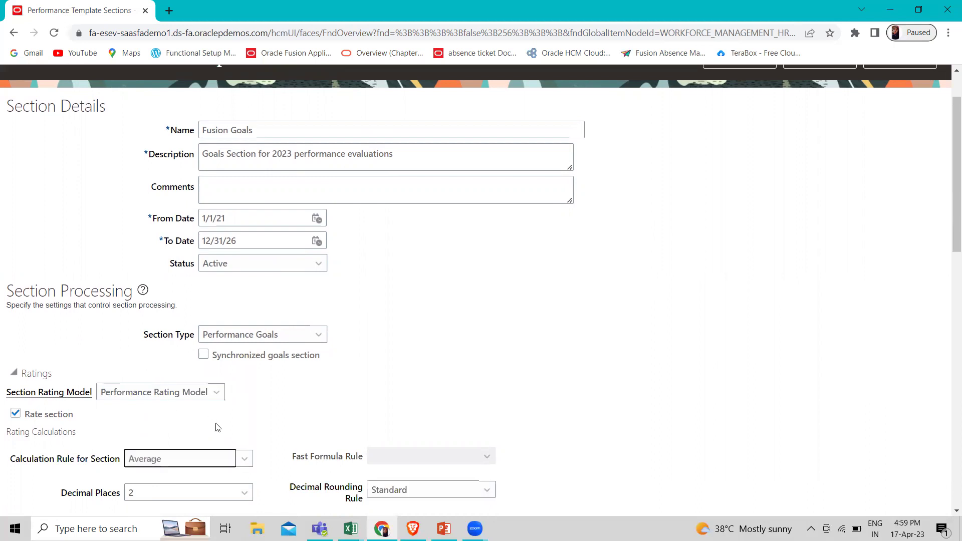
# Review the available options for Decimal Places, Decimal Rounding Rule, Mapping Method and Mapping Metric, keeping Standard as the rounding rule.
pyautogui.scroll(-1, 218, 427)
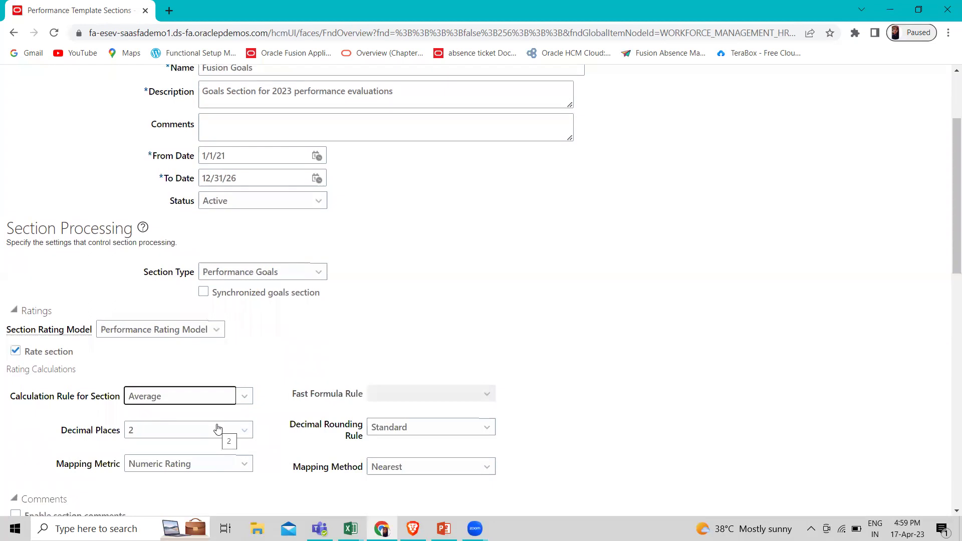
pyautogui.click(218, 429)
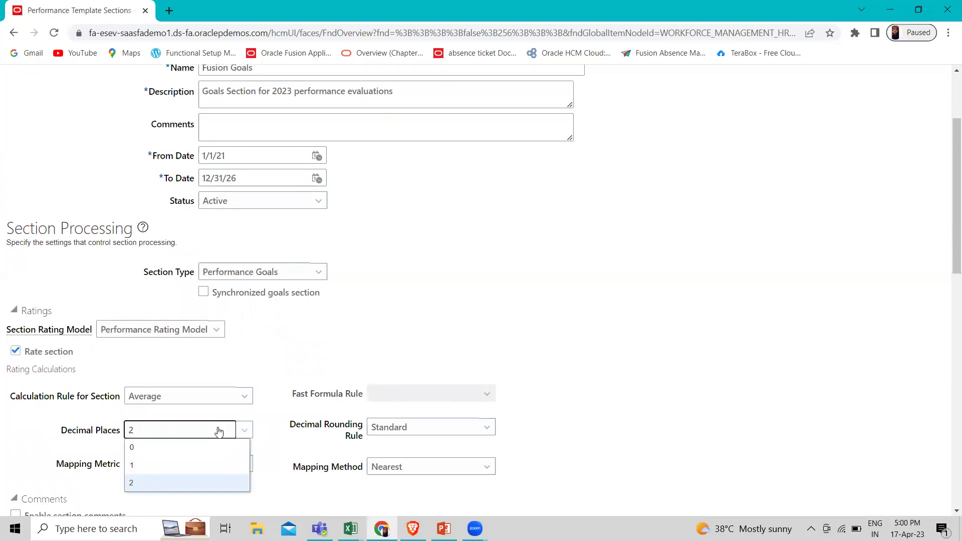
pyautogui.click(425, 437)
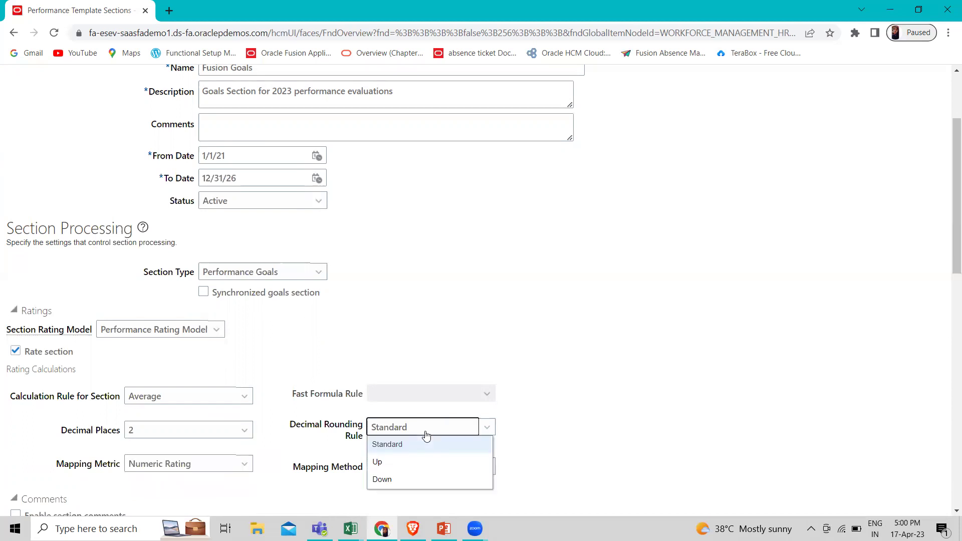
pyautogui.click(421, 449)
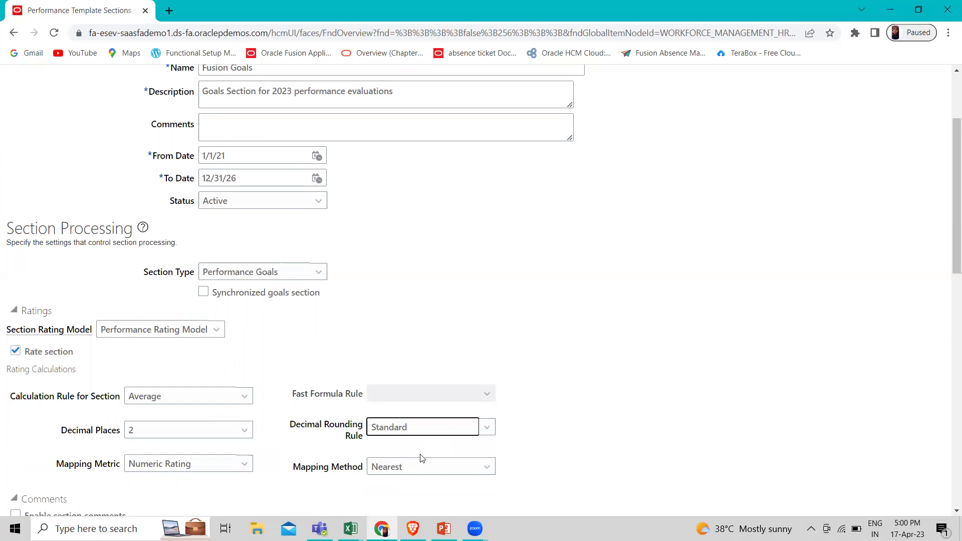
pyautogui.click(421, 467)
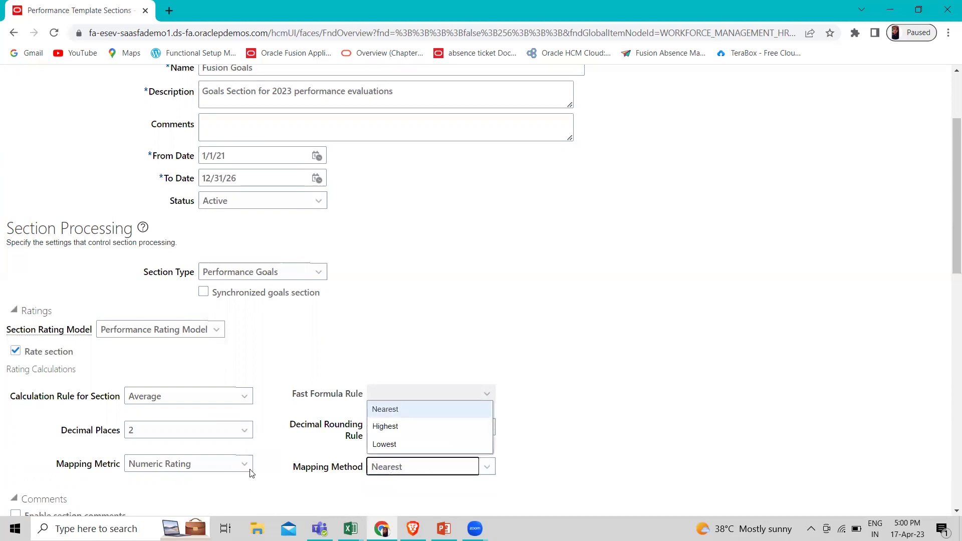
pyautogui.click(226, 472)
pyautogui.click(226, 472)
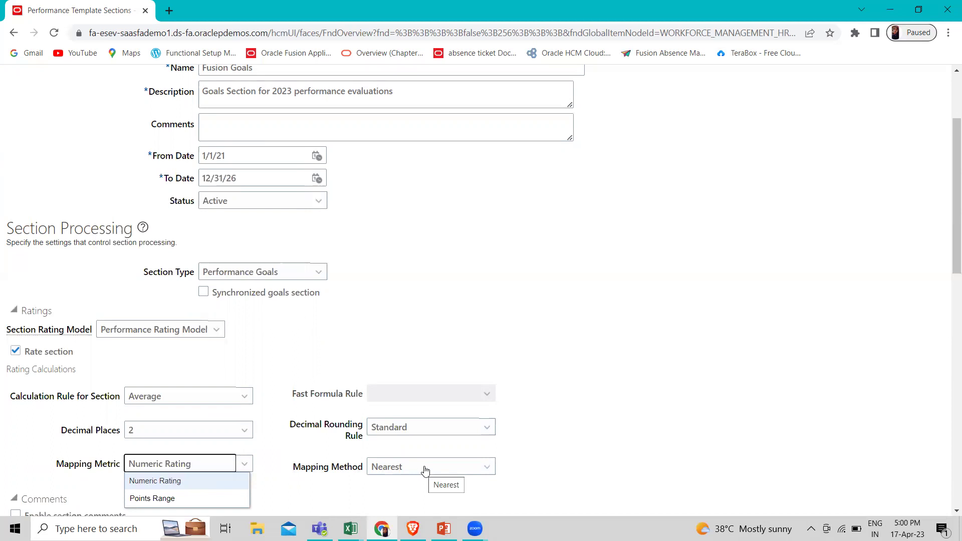
# Enable section weighting, with a Section Weight of 60% and a Section Minimum Weight of 60%.
pyautogui.scroll(-3, 425, 471)
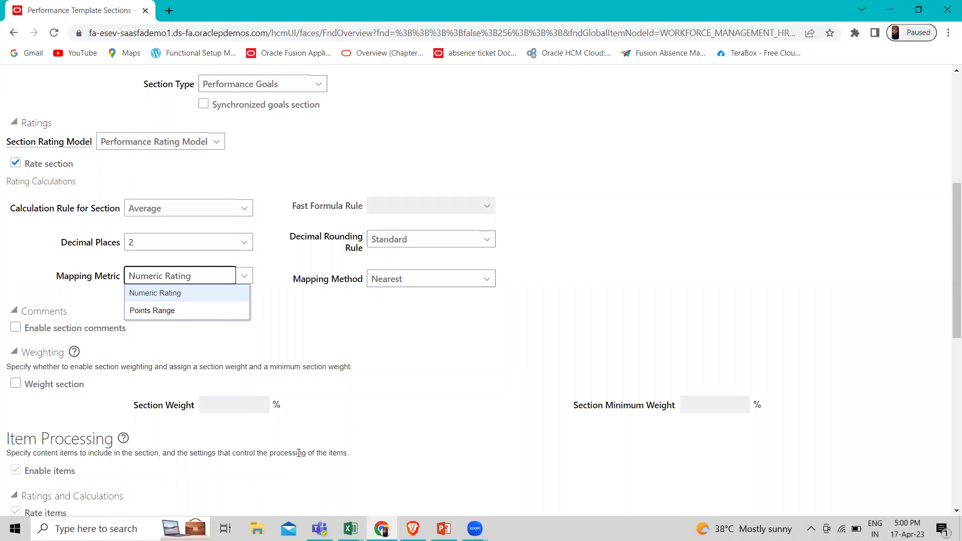
pyautogui.click(15, 384)
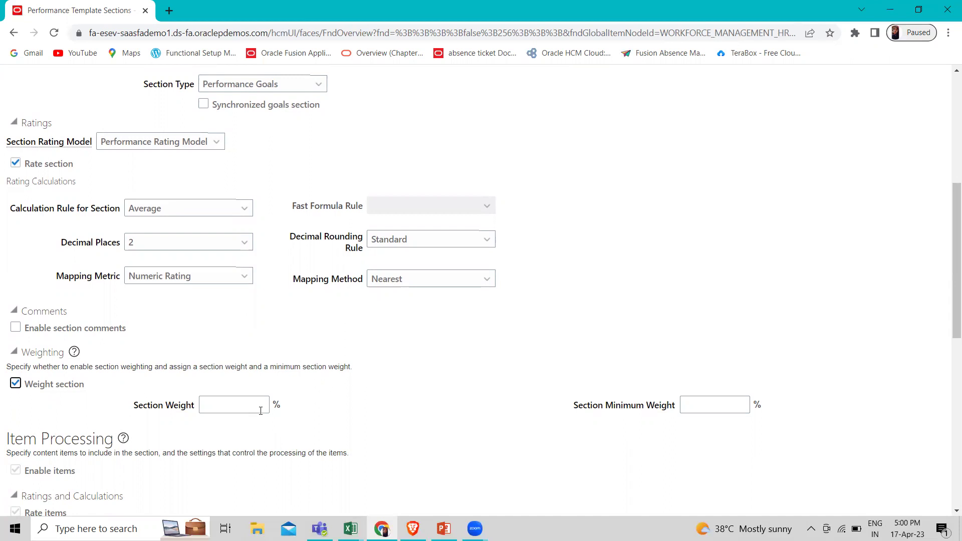
pyautogui.click(260, 411)
pyautogui.write('60')
pyautogui.click(738, 406)
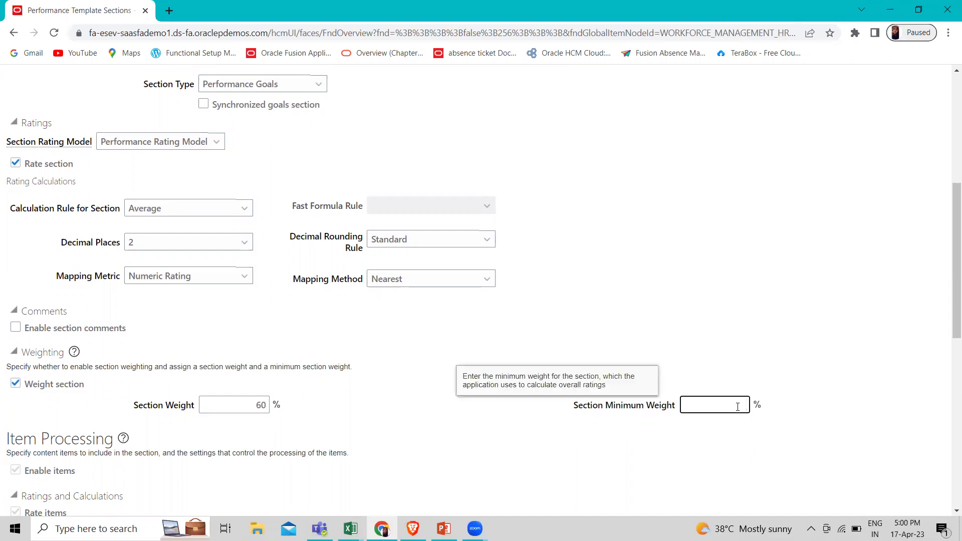
pyautogui.write('50')
pyautogui.click(485, 438)
pyautogui.scroll(-3, 485, 438)
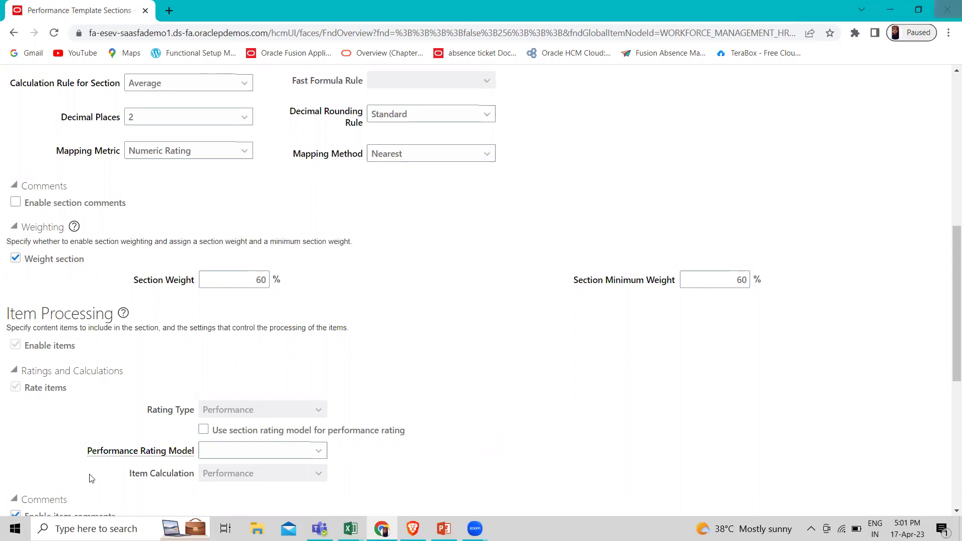
# Use the section rating model for item performance rating and enable the Target Performance Rating, Minimum Weight, Weight and Required item properties.
pyautogui.click(204, 432)
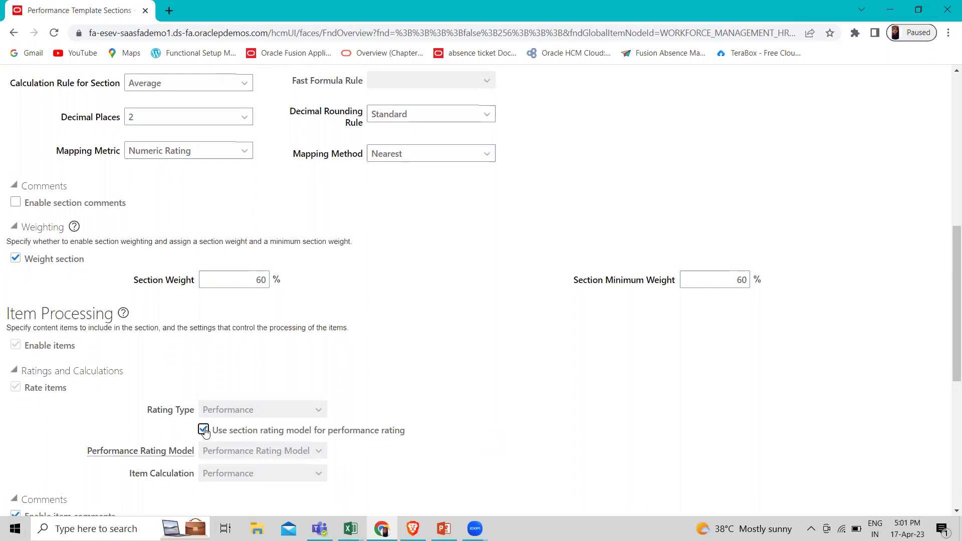
pyautogui.scroll(-2, 204, 431)
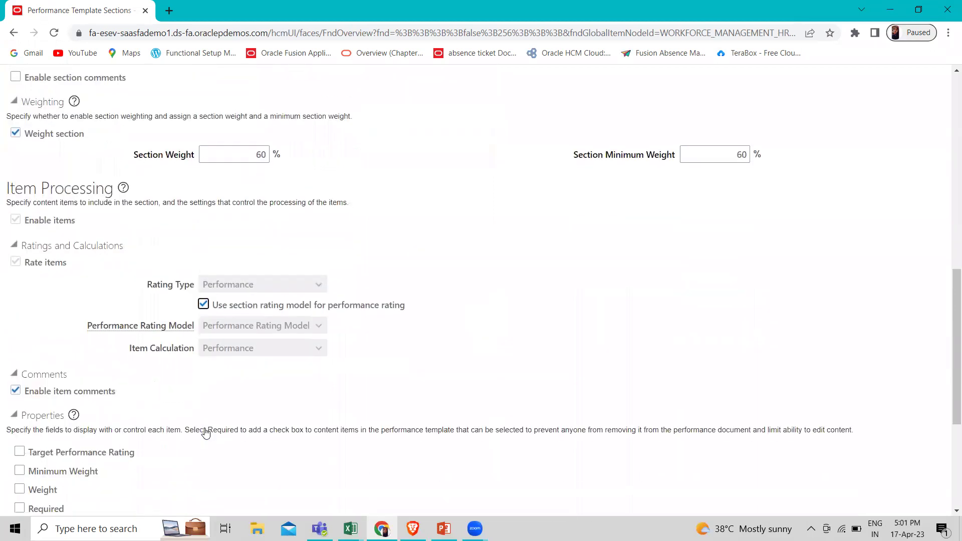
pyautogui.scroll(-1, 206, 432)
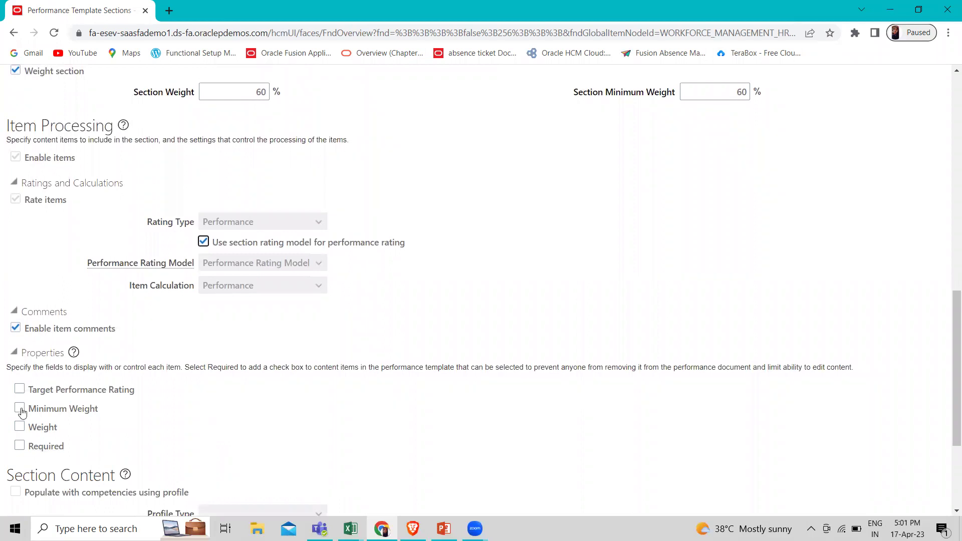
pyautogui.click(21, 390)
pyautogui.click(21, 412)
pyautogui.click(20, 429)
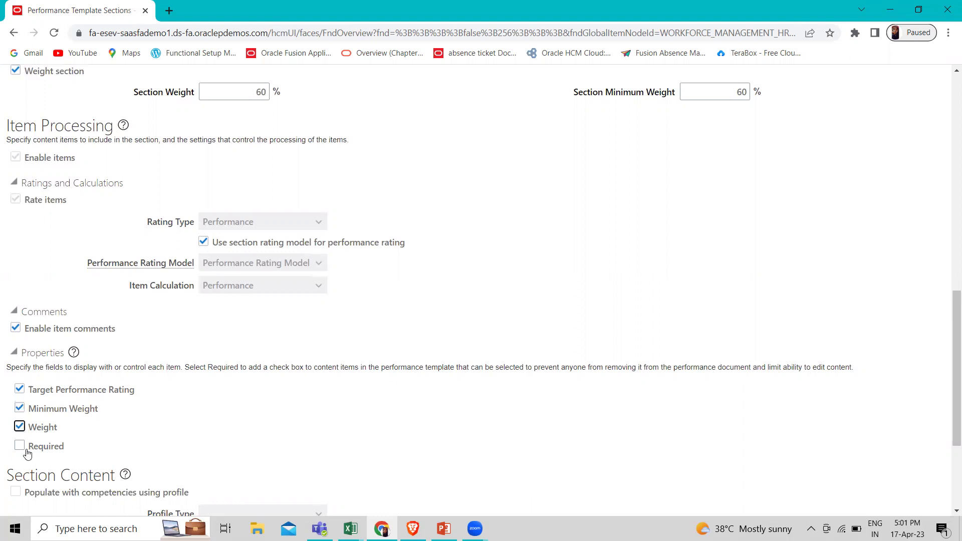
pyautogui.click(21, 448)
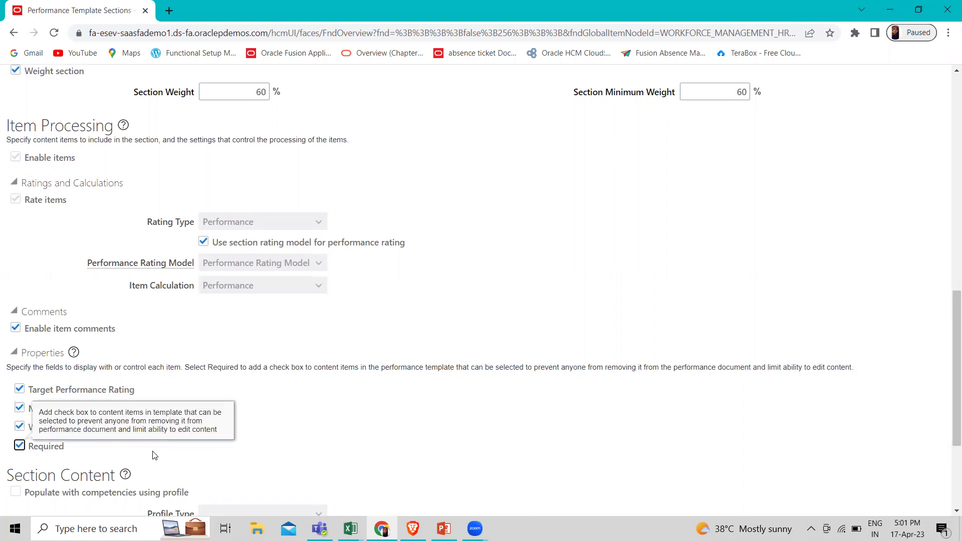
# Set the section content to populate with Worker Performance Goals and to use specific content items.
pyautogui.scroll(-1, 216, 473)
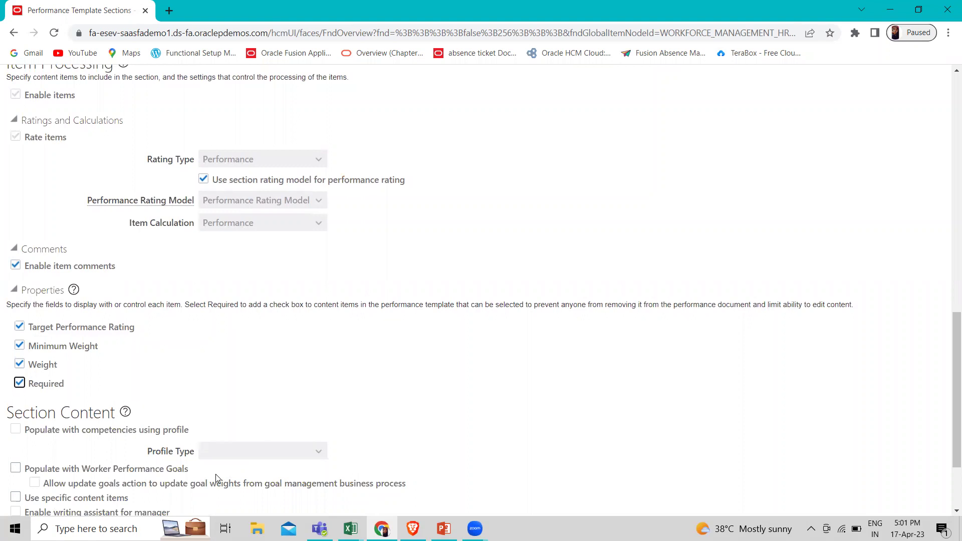
pyautogui.click(15, 471)
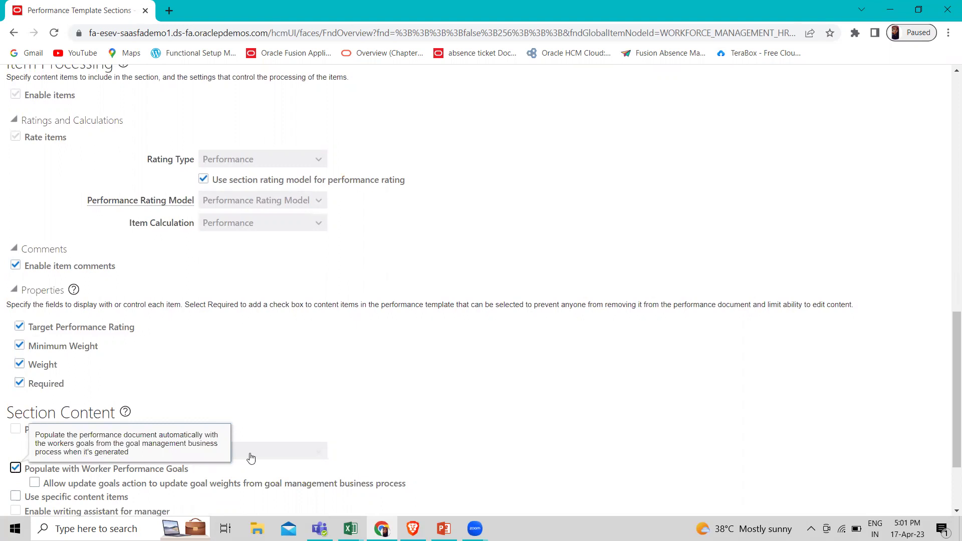
pyautogui.scroll(-1, 251, 458)
pyautogui.click(16, 434)
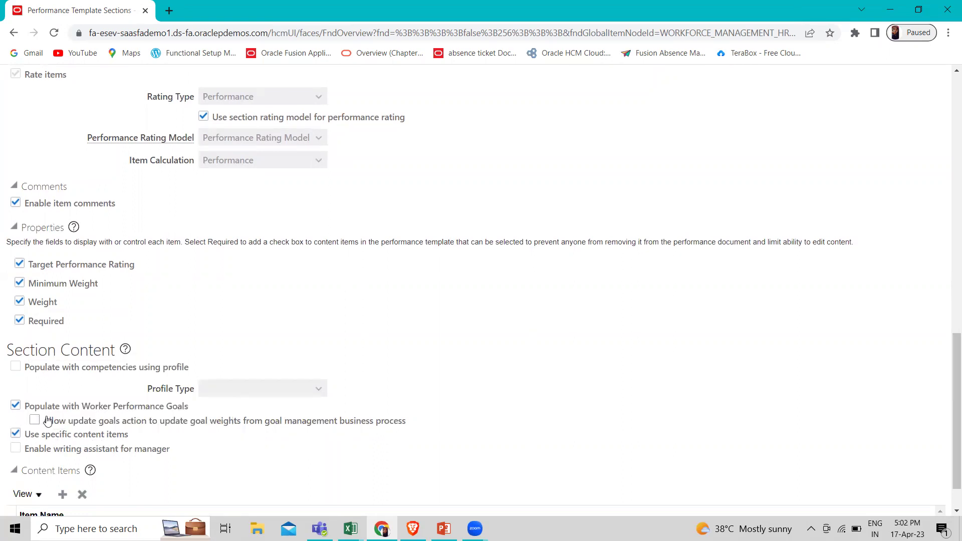
pyautogui.doubleClick(17, 407)
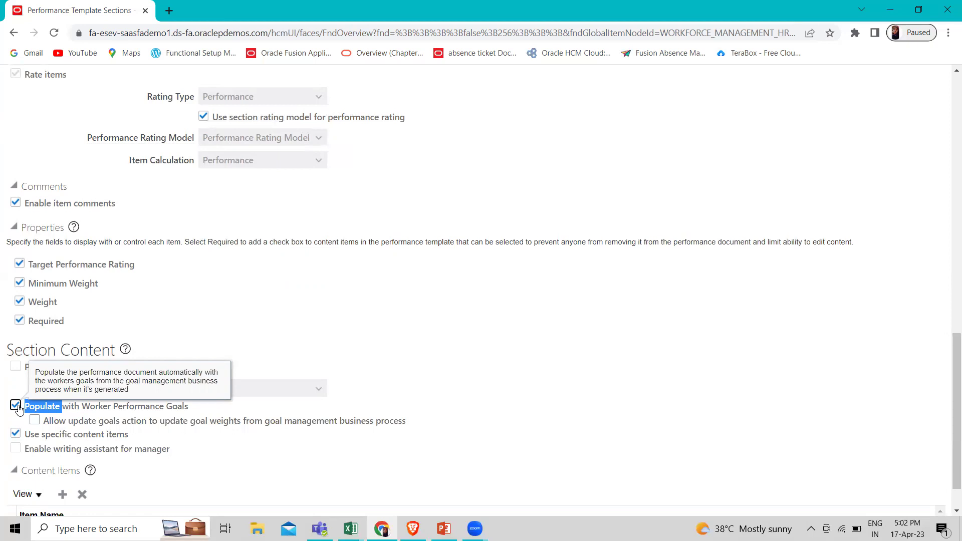
pyautogui.click(16, 435)
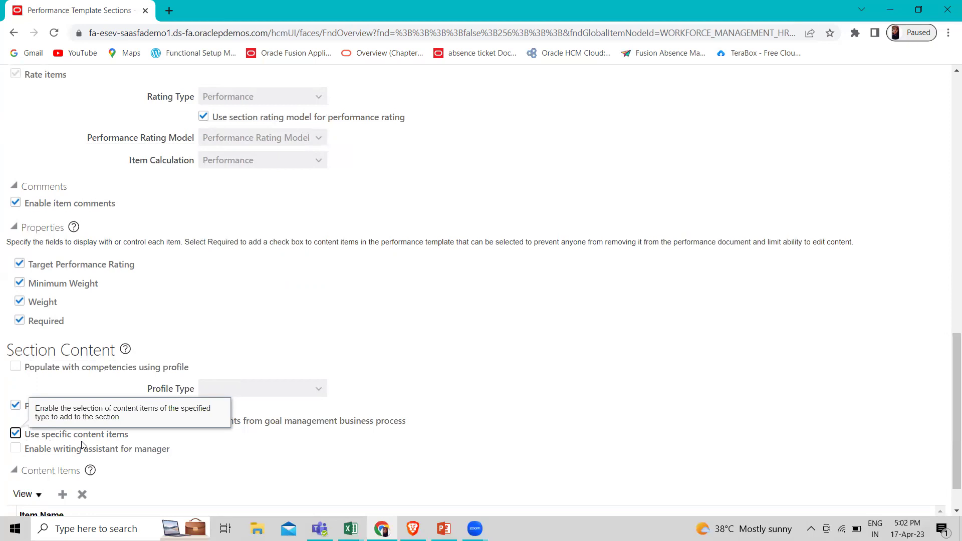
pyautogui.scroll(-1, 82, 444)
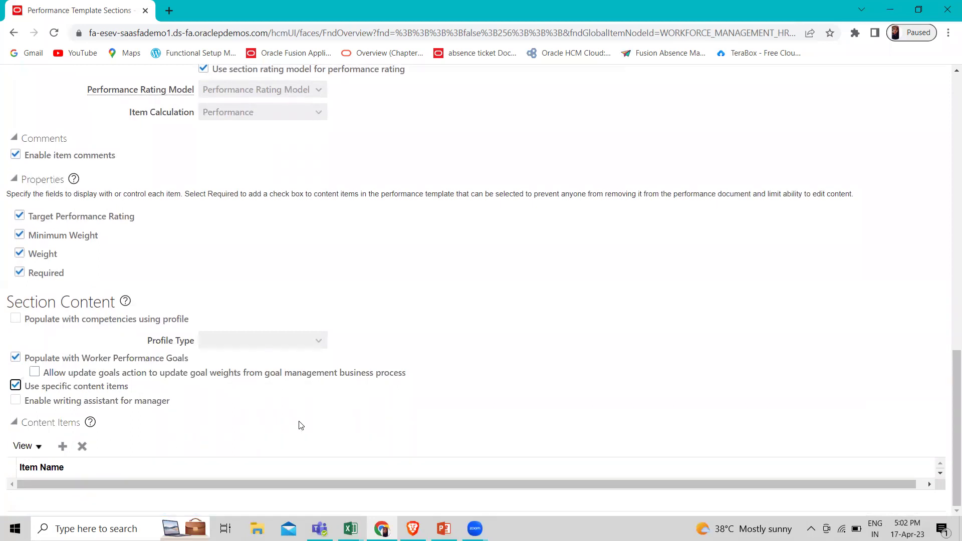
# Save and close the Fusion Goals template section, acknowledging the confirmation.
pyautogui.scroll(16, 300, 425)
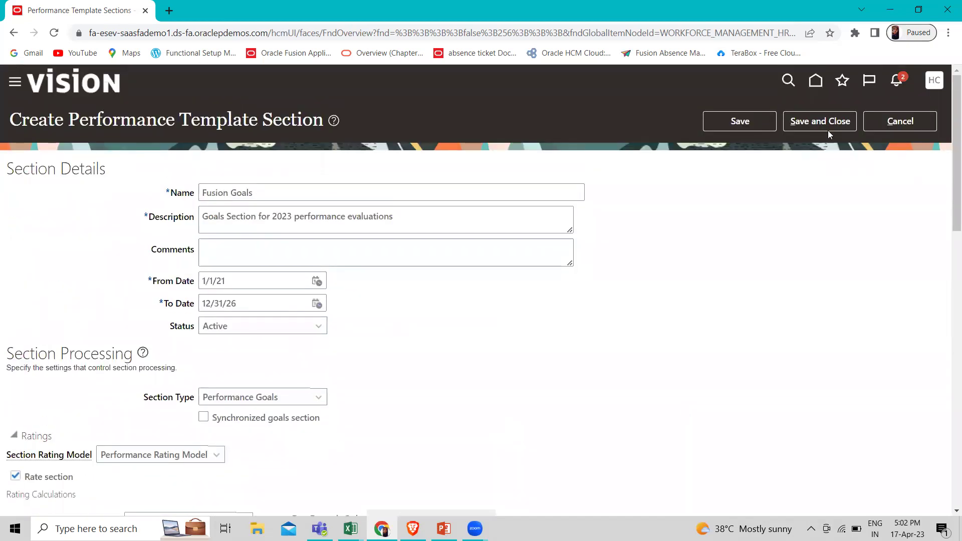
pyautogui.click(828, 126)
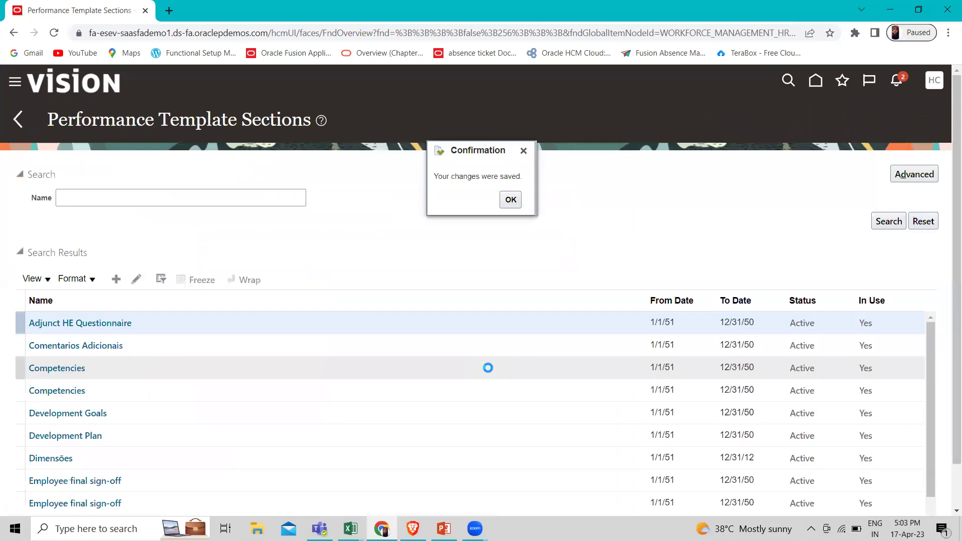
pyautogui.click(512, 200)
# Search the performance template sections by the name Fusion.
pyautogui.click(133, 191)
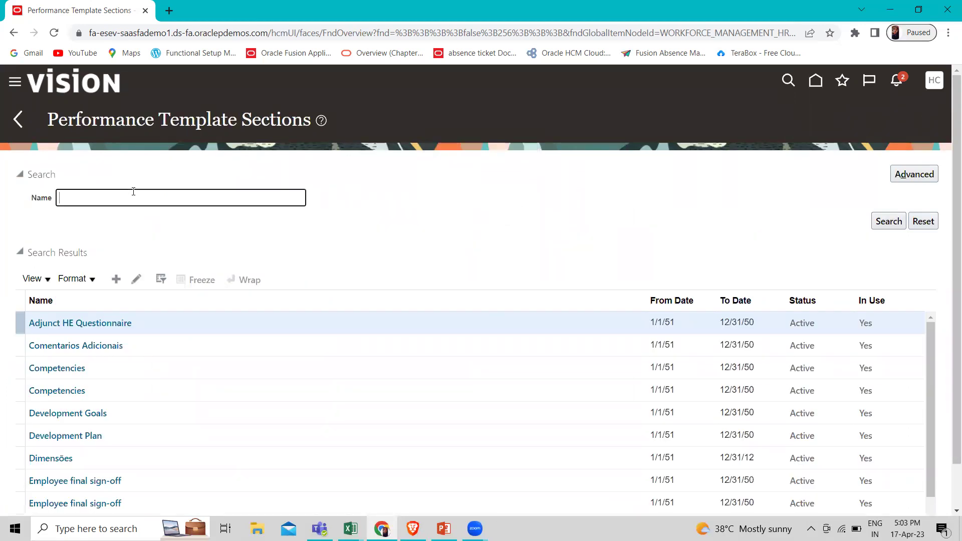
pyautogui.write('Fusion')
pyautogui.press('Return')
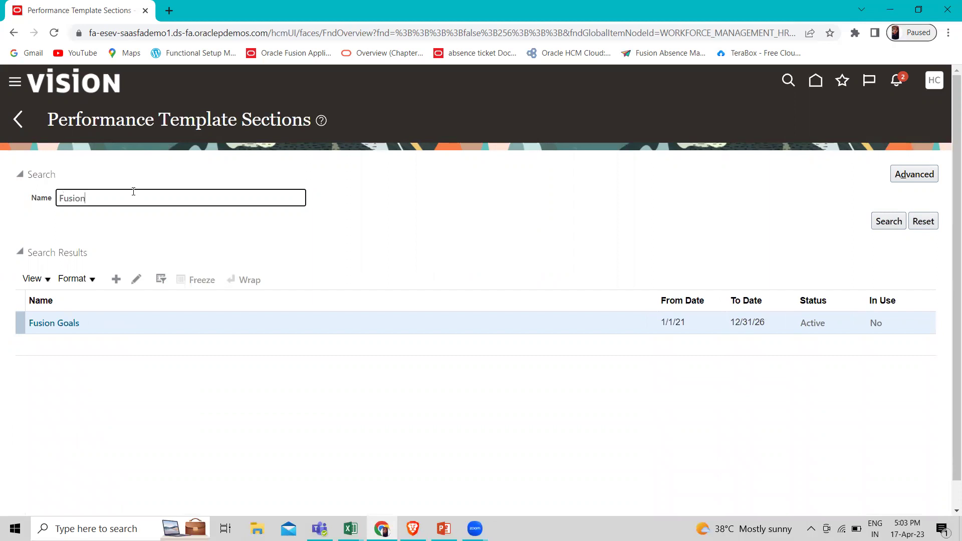